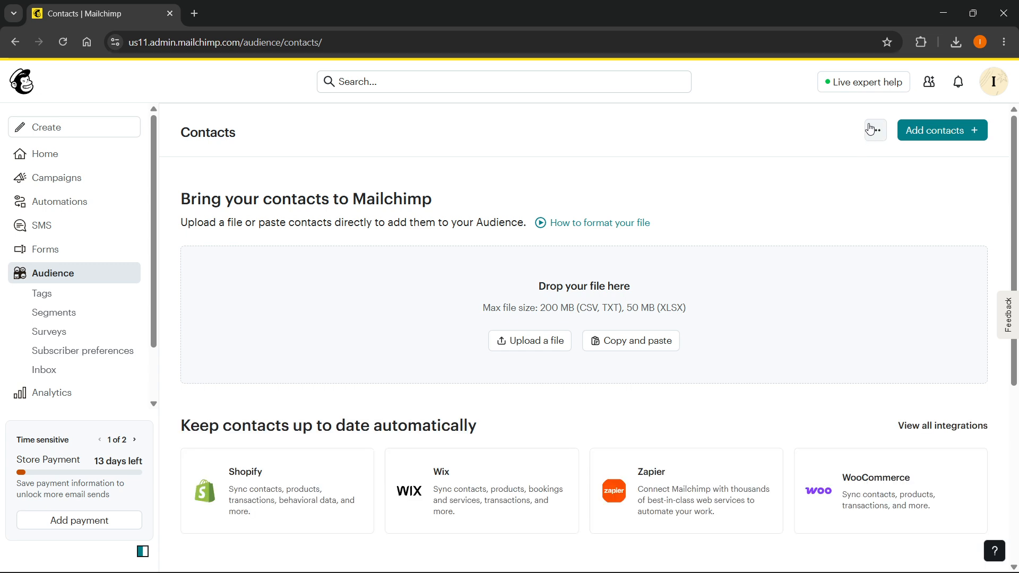
Go from the Contacts menu's Audience settings to Manage audiences, where InstantHowTo is listed
left_click(871, 130)
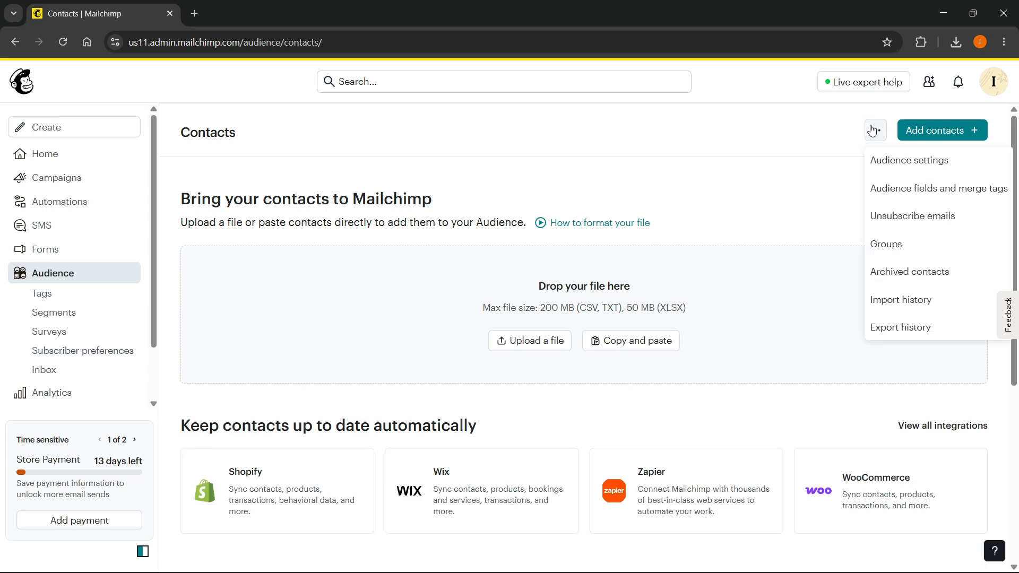
left_click(889, 161)
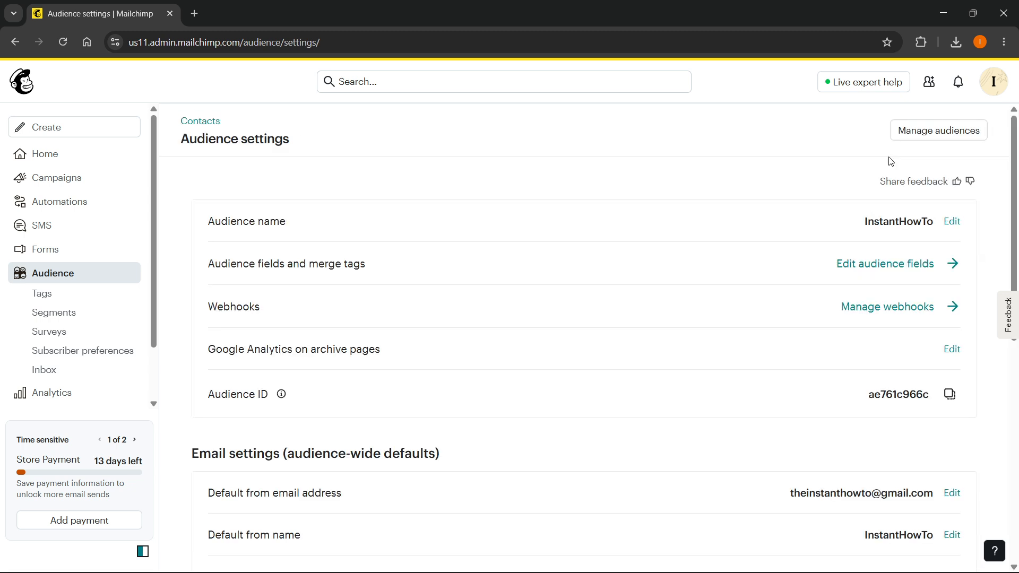
left_click(958, 137)
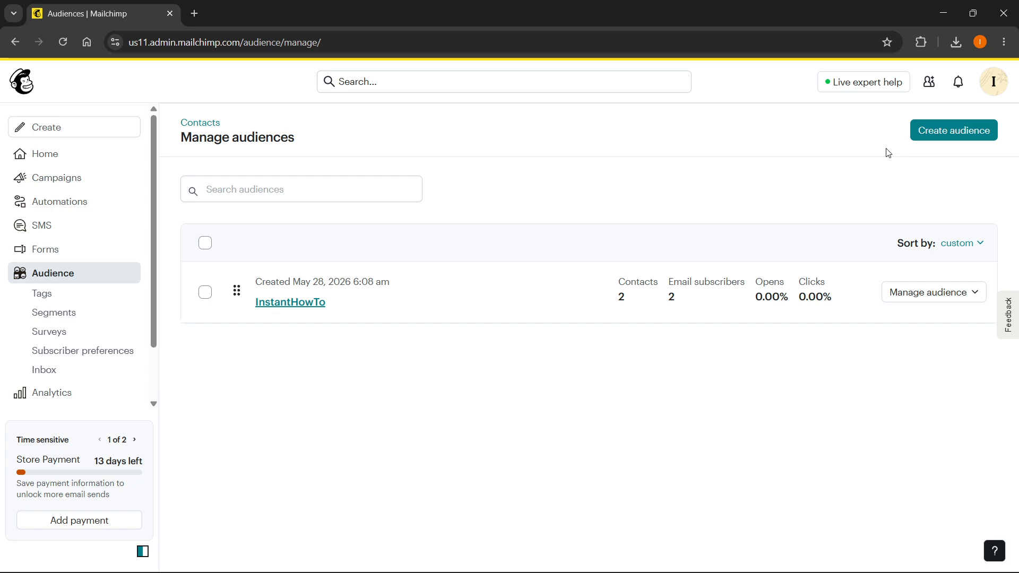
Start a new audience and confirm through the Best practice banner to reach the empty form
left_click(951, 137)
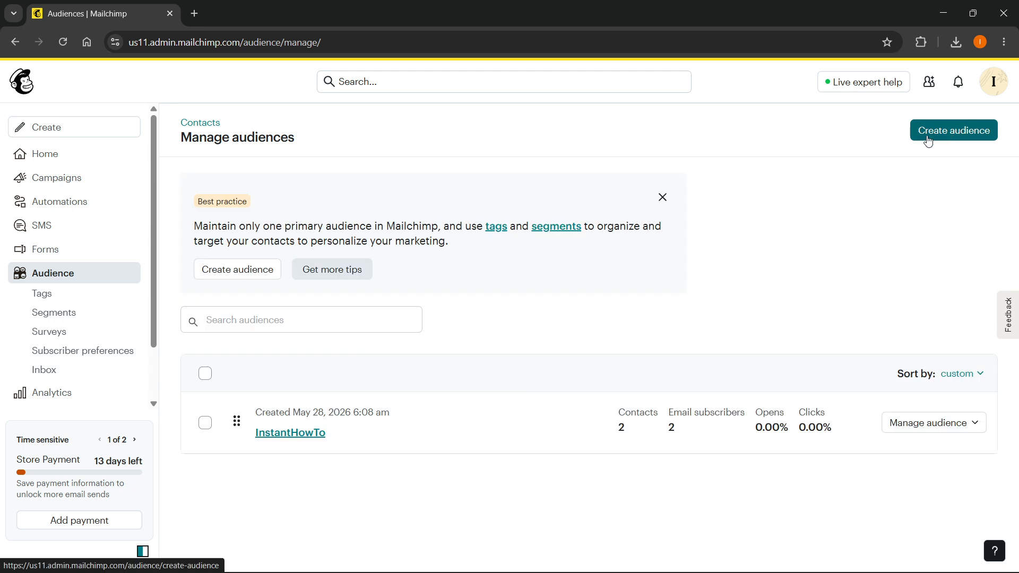
left_click(234, 270)
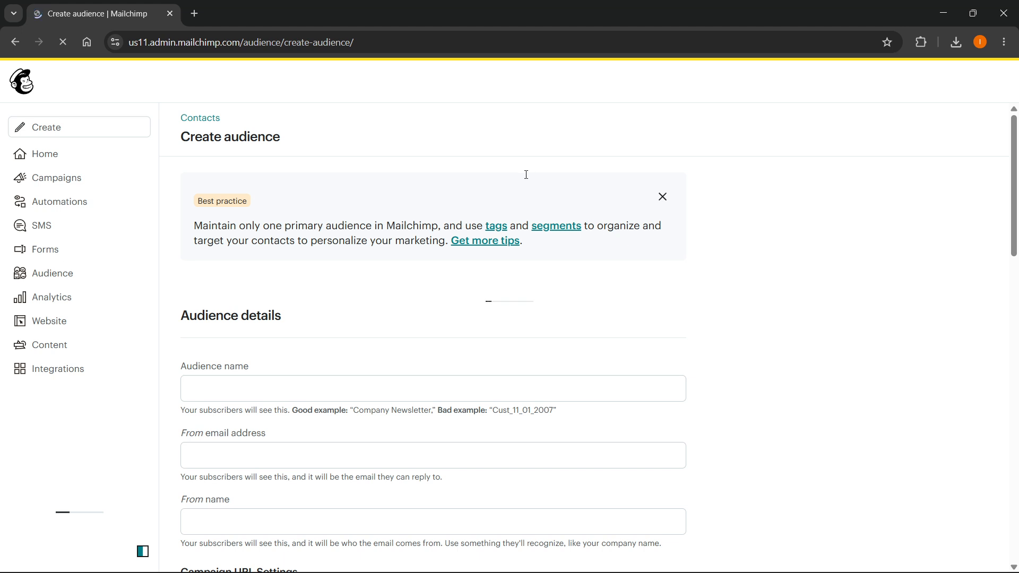
Enter 'Mailing List 1' as the audience name and submit, revealing the three missing required fields
scroll(273, 228, "down", 1)
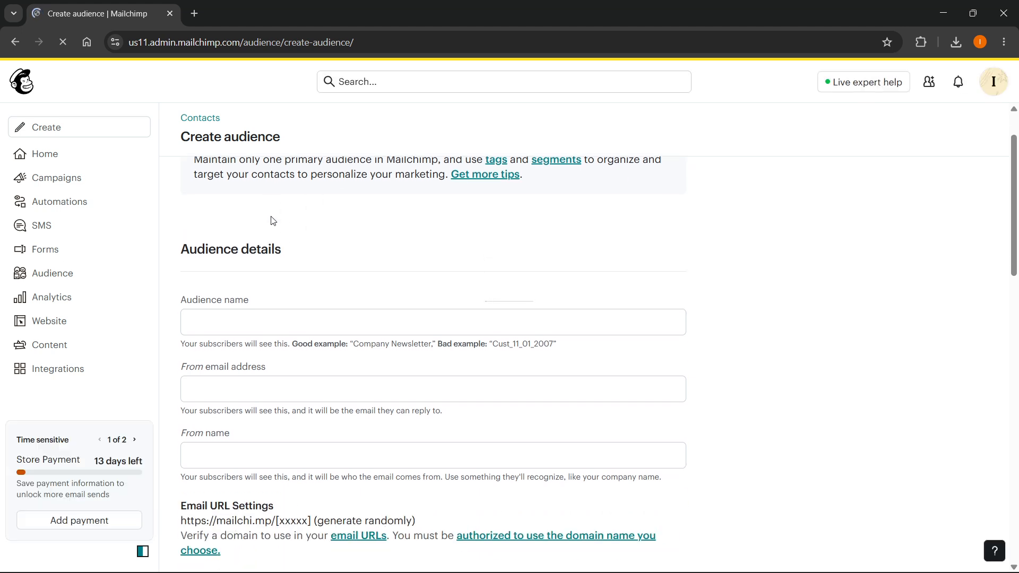
left_click(250, 312)
type("Mailing List 1")
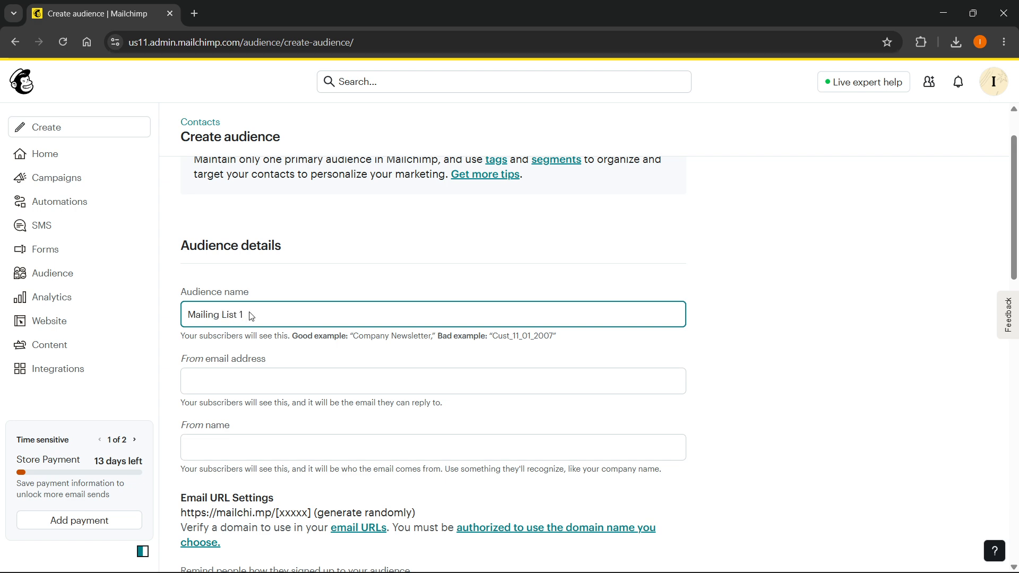
scroll(260, 311, "down", 1)
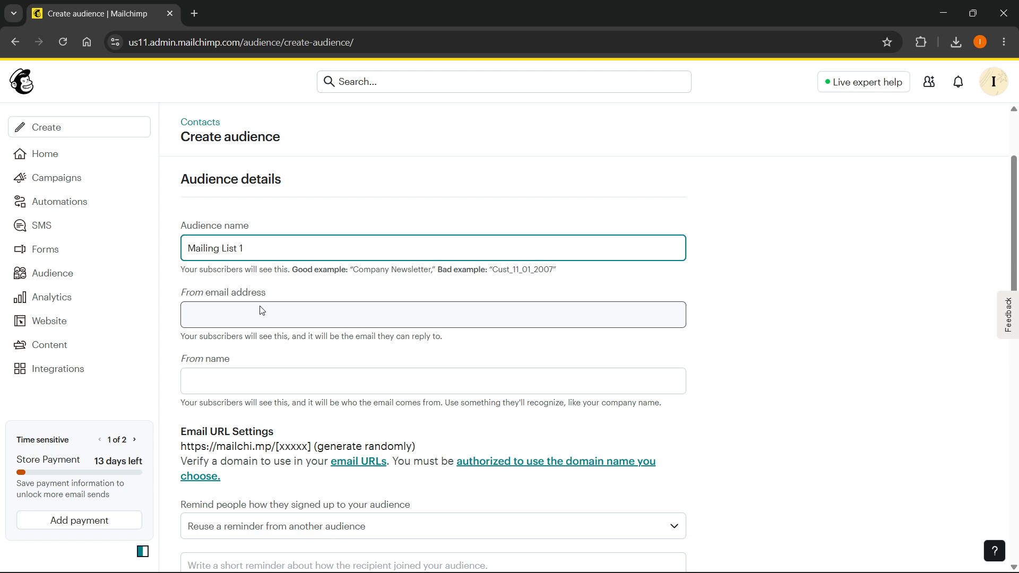
scroll(249, 305, "down", 1)
scroll(223, 305, "down", 7)
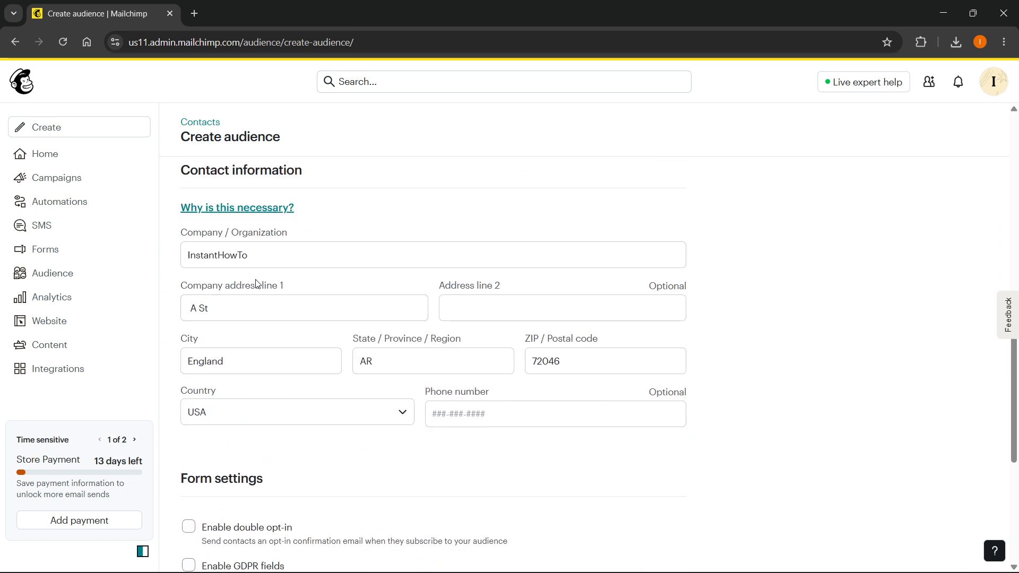
scroll(189, 285, "down", 4)
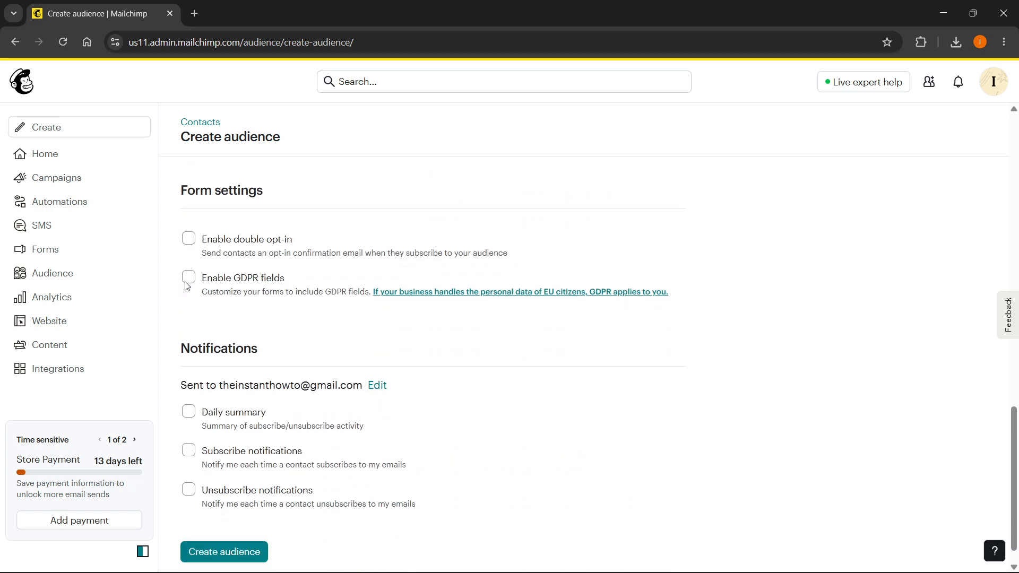
scroll(222, 523, "up", 3)
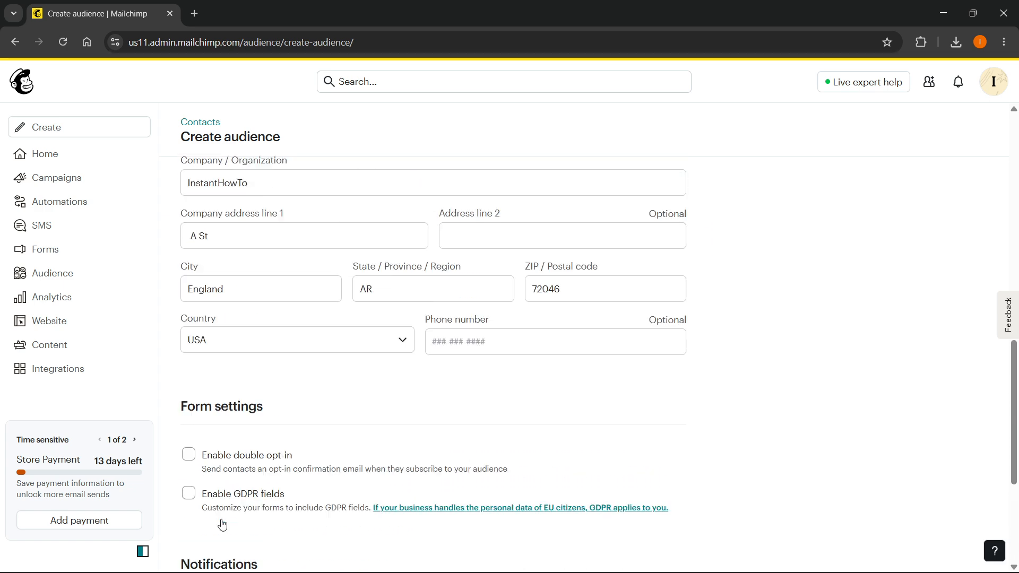
scroll(300, 395, "up", 2)
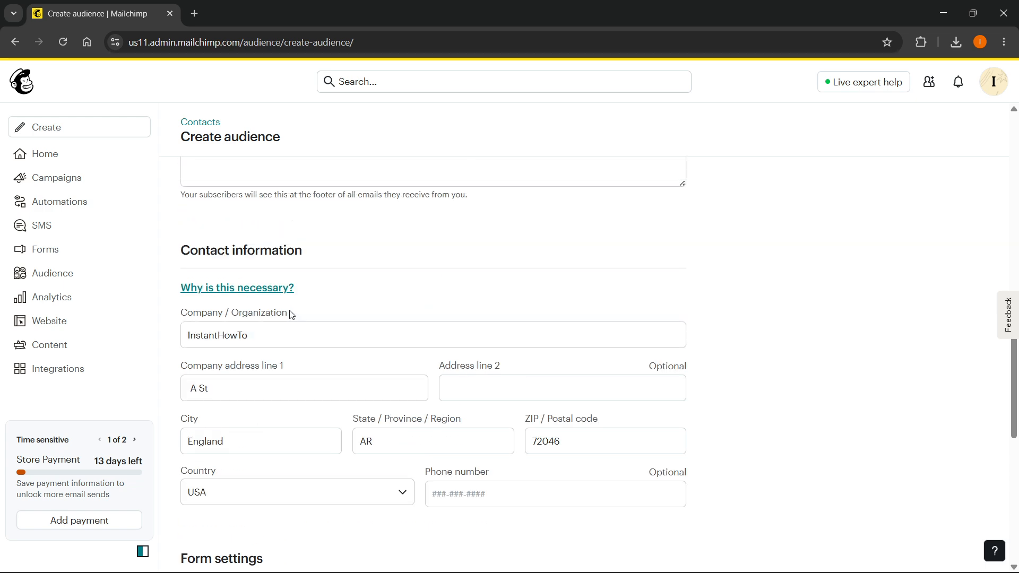
scroll(245, 238, "up", 2)
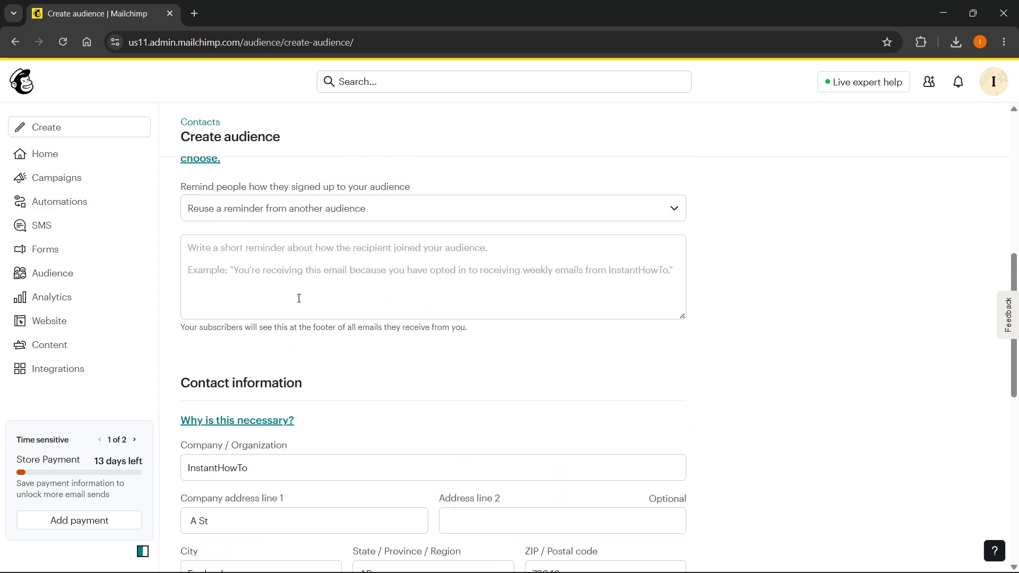
scroll(297, 300, "down", 7)
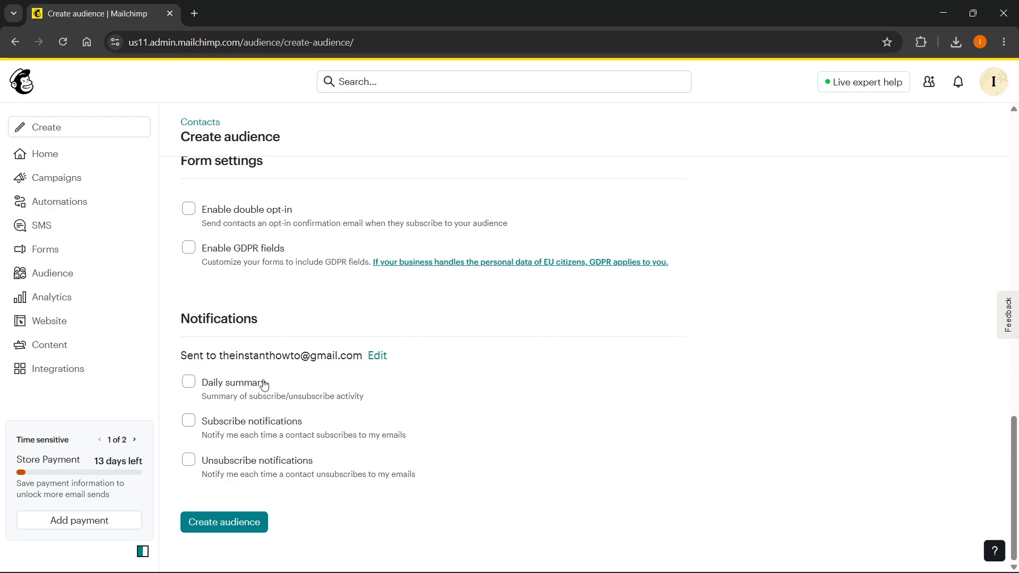
left_click(239, 528)
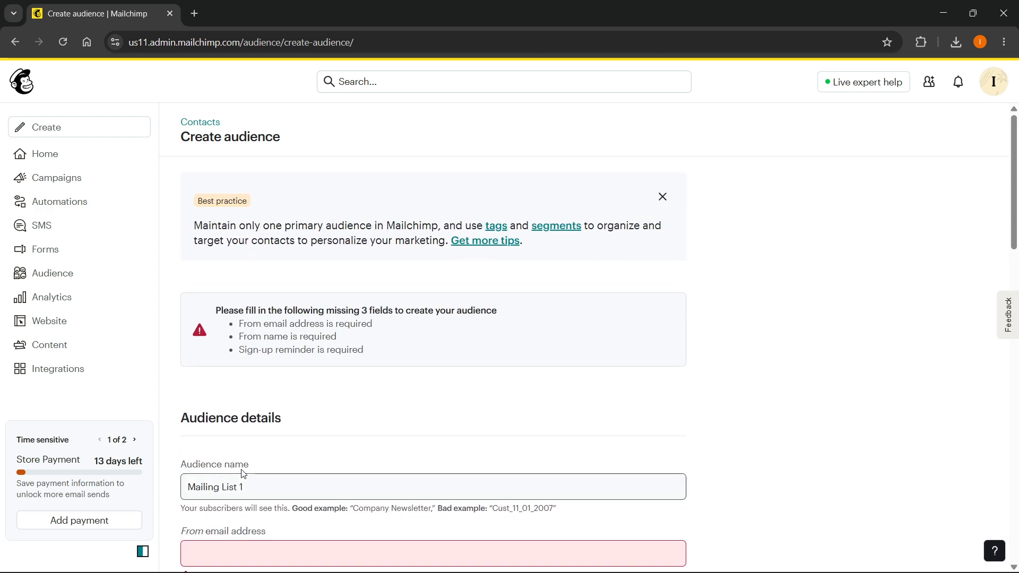
Fill in the sender's email address and set the From name to 'Instant HowTo'
scroll(228, 405, "down", 2)
left_click(222, 416)
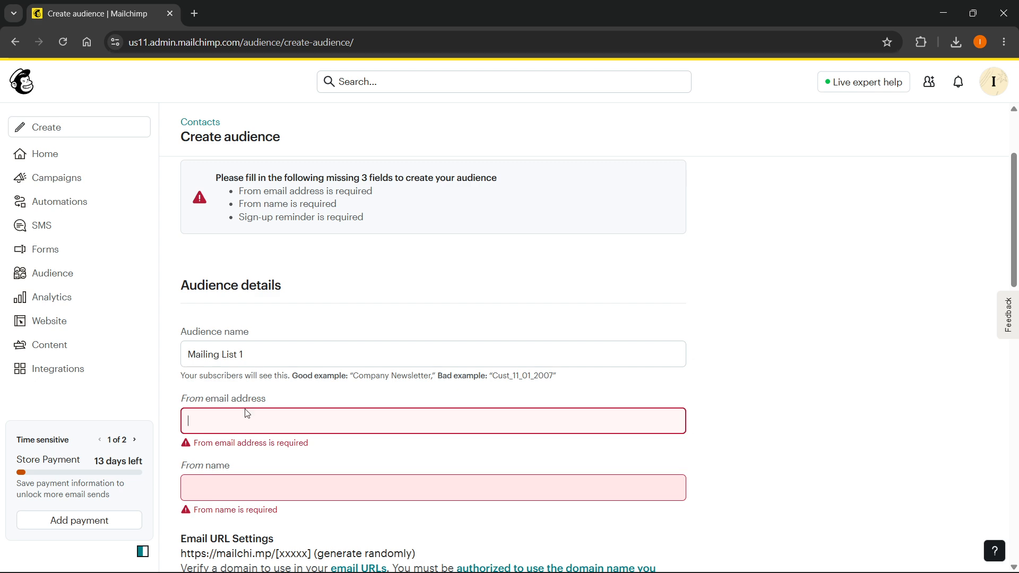
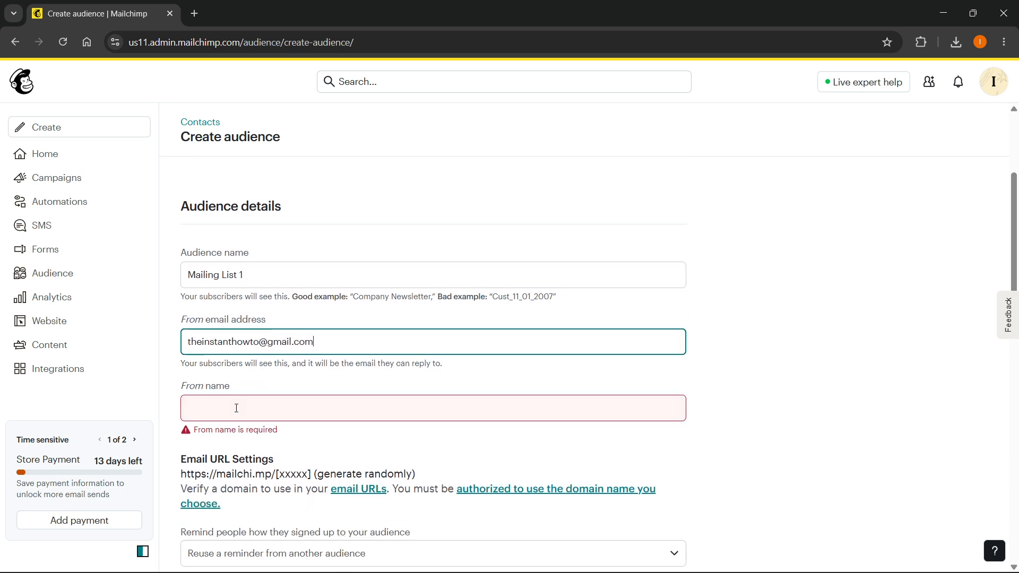
left_click(237, 407)
type("Instant HowTo")
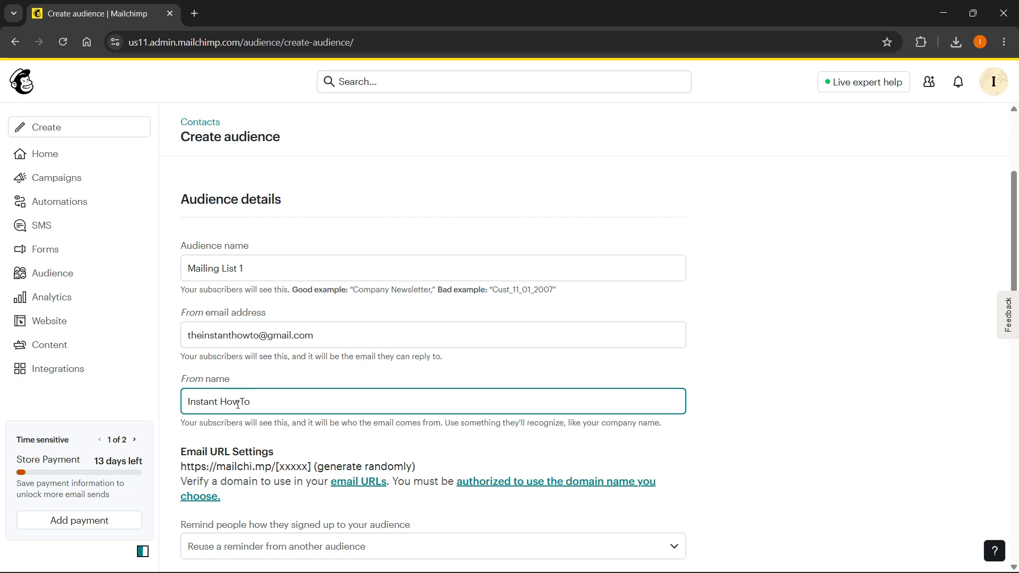
scroll(237, 404, "down", 6)
scroll(269, 332, "up", 3)
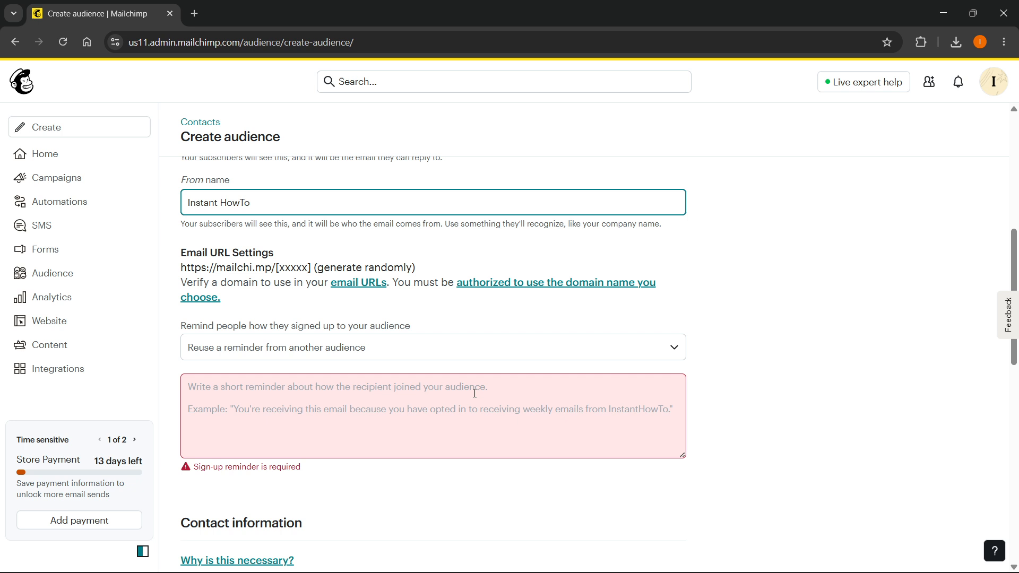
Write the sign-up reminder 'You're sign up for InstantHowTo!' and create the Mailing List 1 audience
left_click(396, 412)
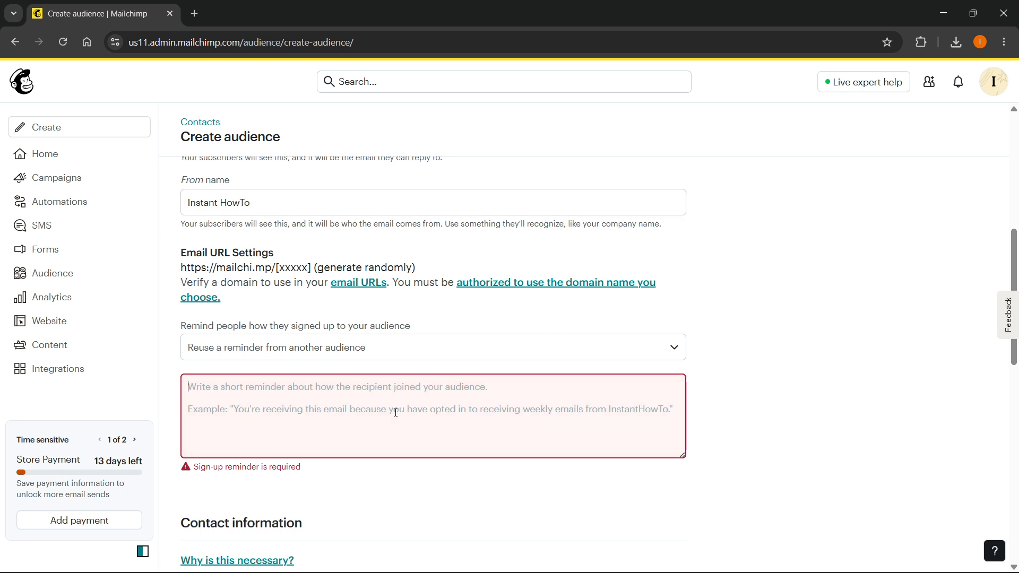
type("You")
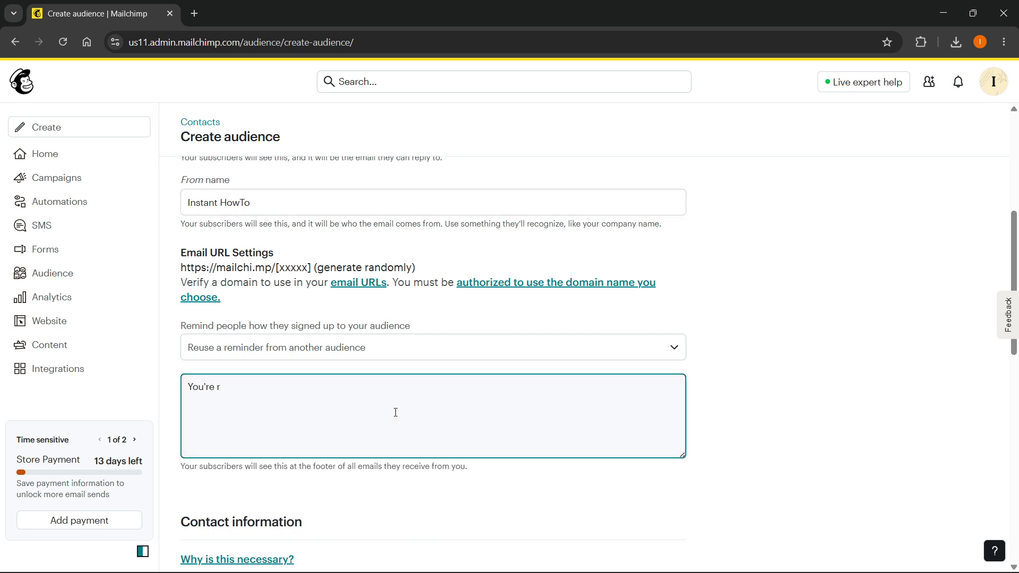
type("'re")
key("BackSpace")
key("BackSpace")
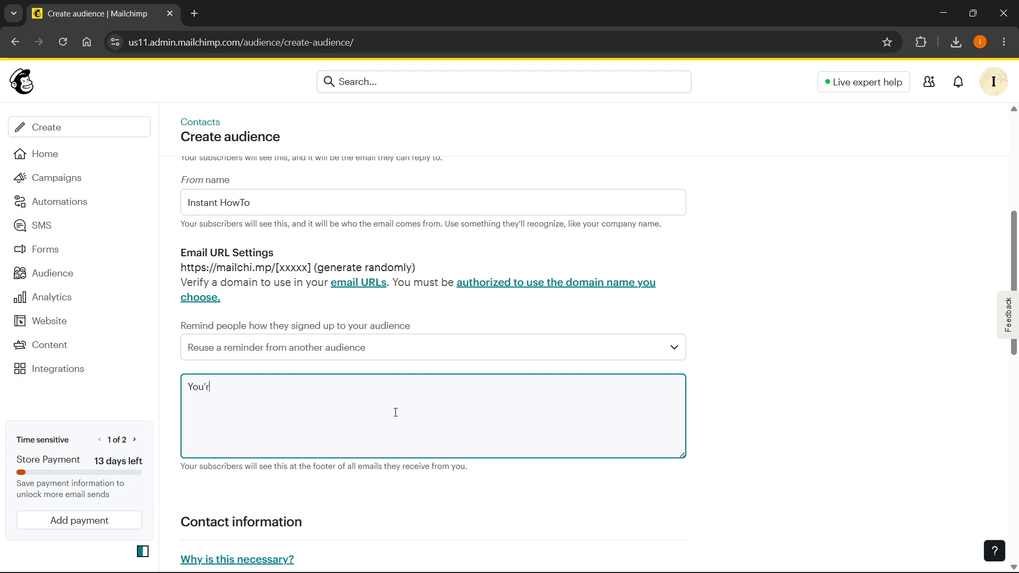
type("e sign up for InstantHowTo!")
scroll(477, 300, "down", 12)
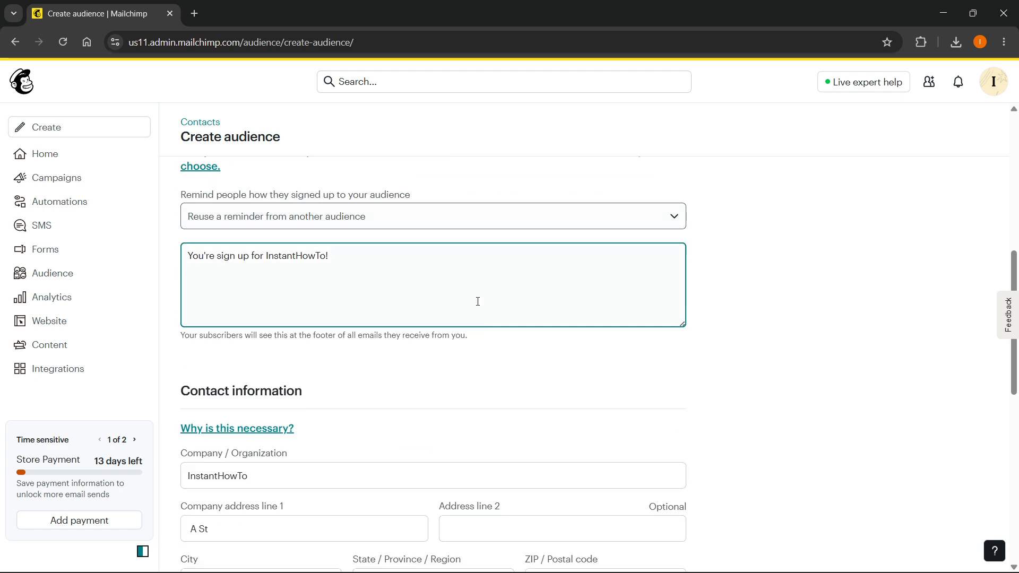
left_click(250, 521)
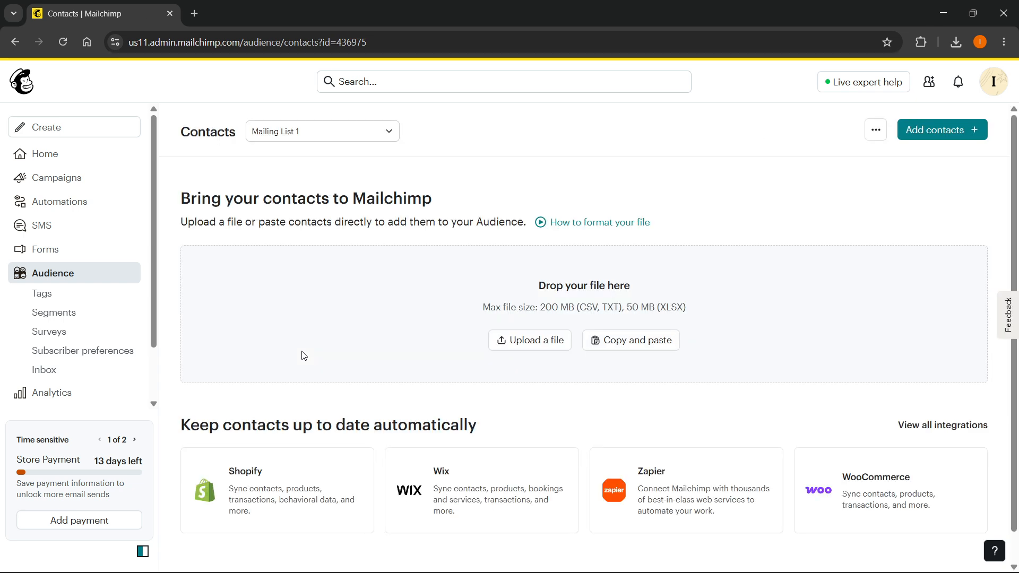
Keep Mailing List 1 as the shown audience and start adding contacts to it
left_click(324, 129)
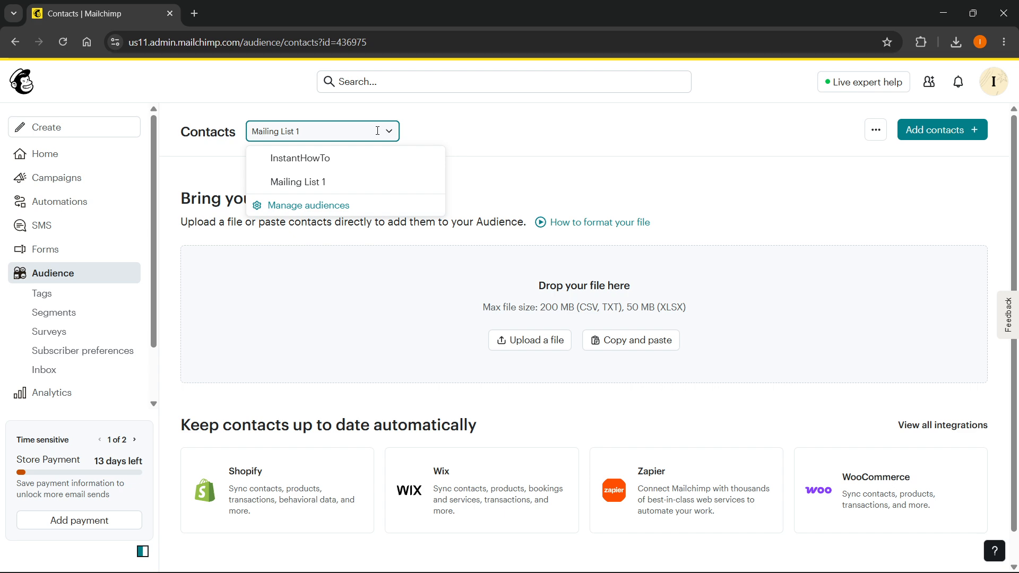
left_click(327, 182)
scroll(327, 181, "down", 1)
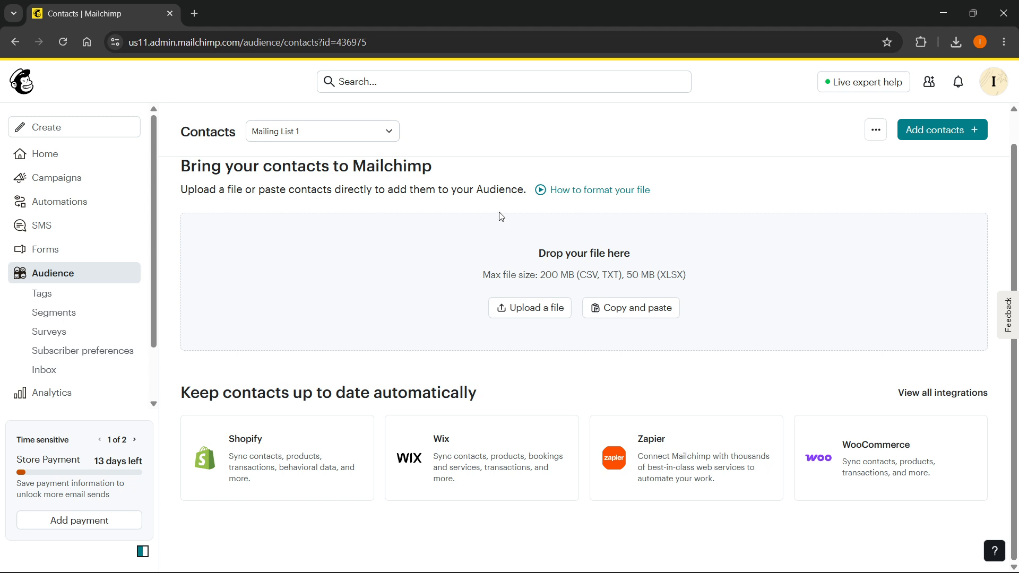
scroll(530, 305, "up", 1)
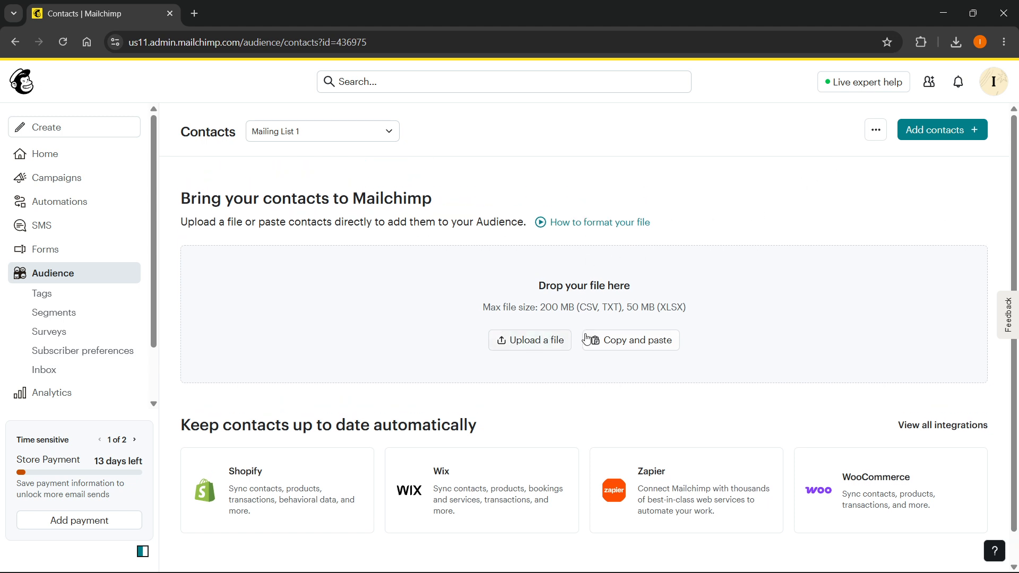
left_click(934, 137)
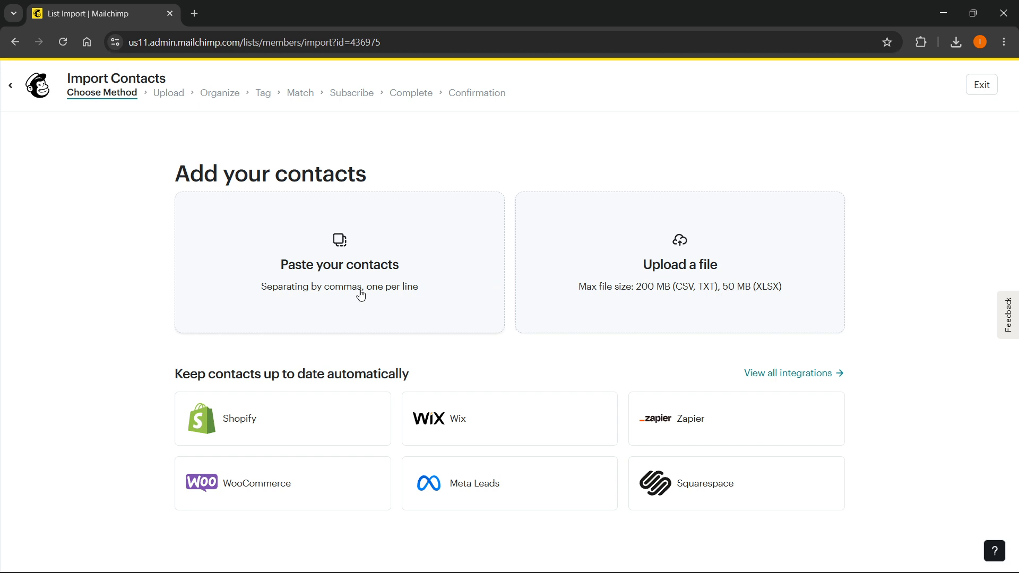
Paste two comma-separated contact rows (e-mail, first name, last name, address) and continue
left_click(277, 268)
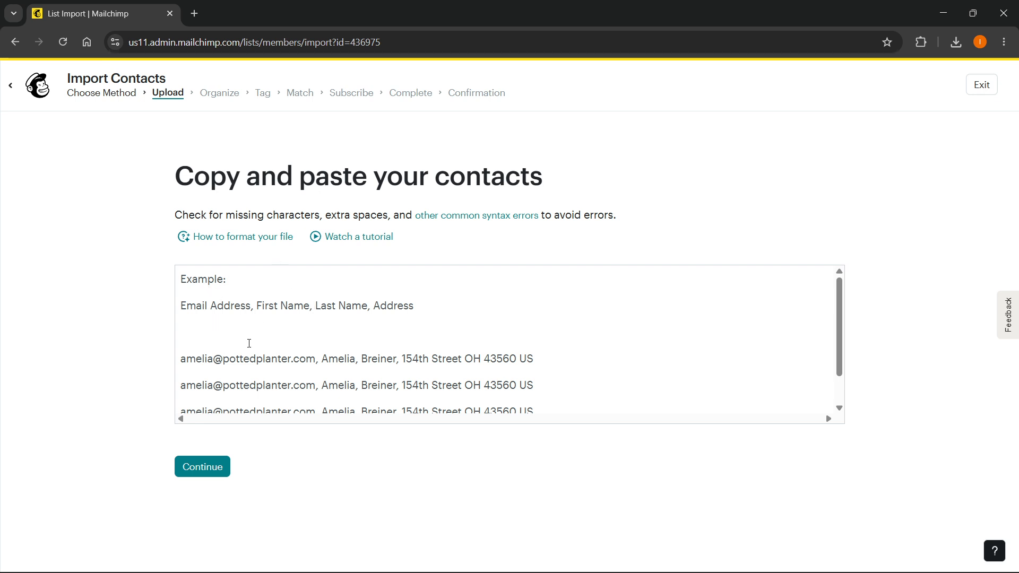
scroll(249, 344, "down", 1)
scroll(193, 353, "up", 1)
left_click(278, 328)
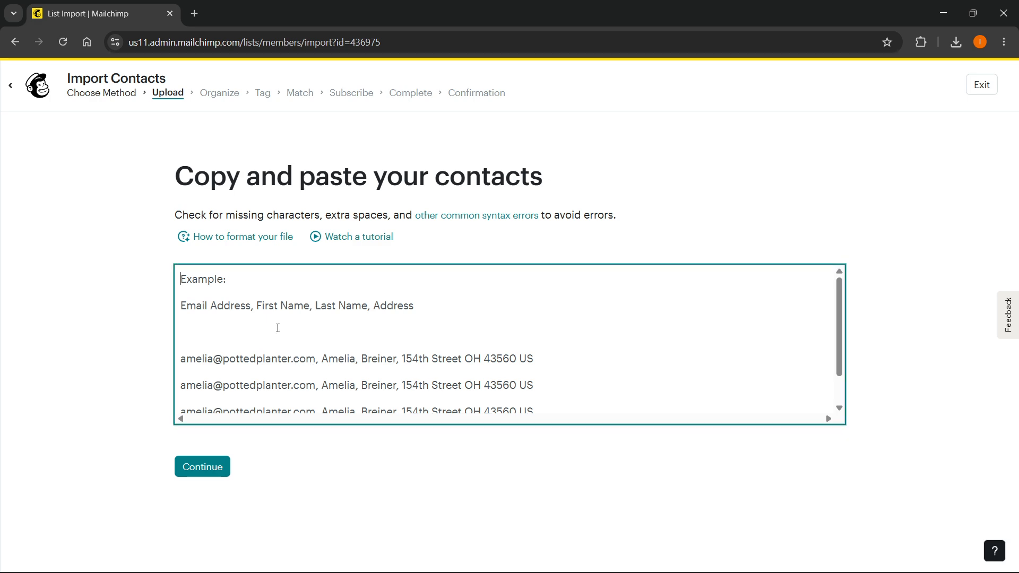
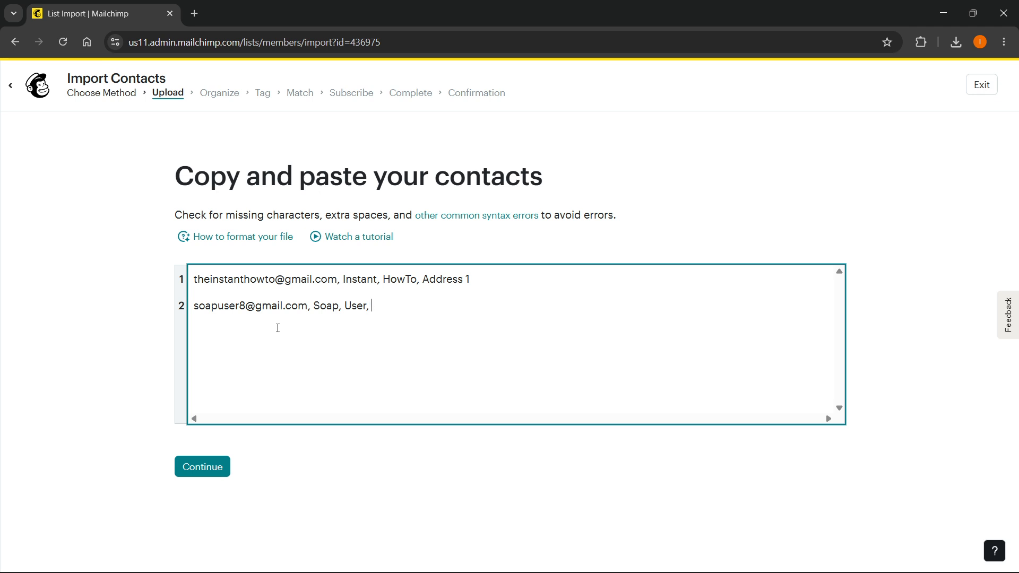
type("Address 2")
left_click(225, 467)
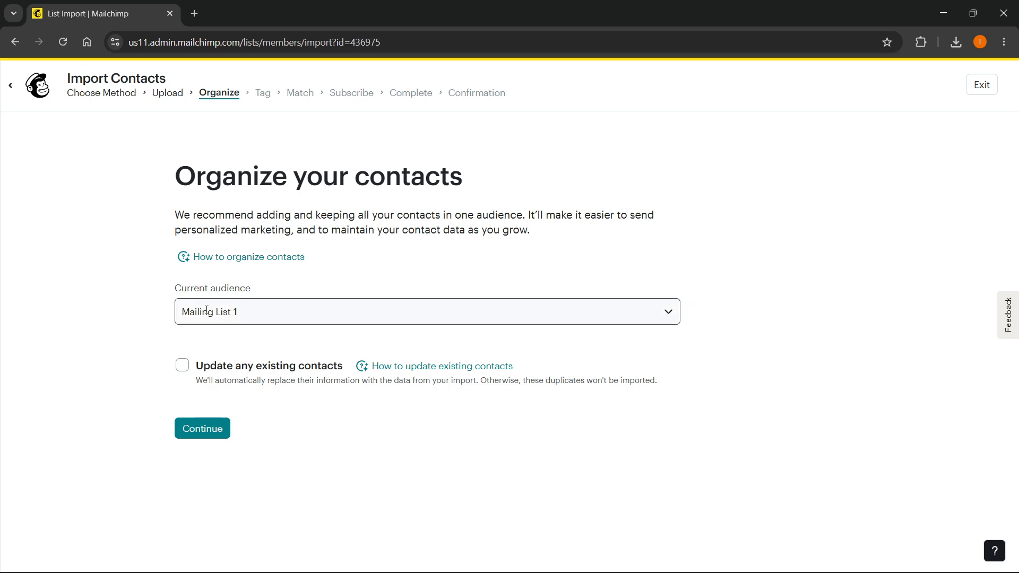
Keep Mailing List 1 as the target, add no tags, and continue to column matching
left_click(220, 431)
left_click(291, 323)
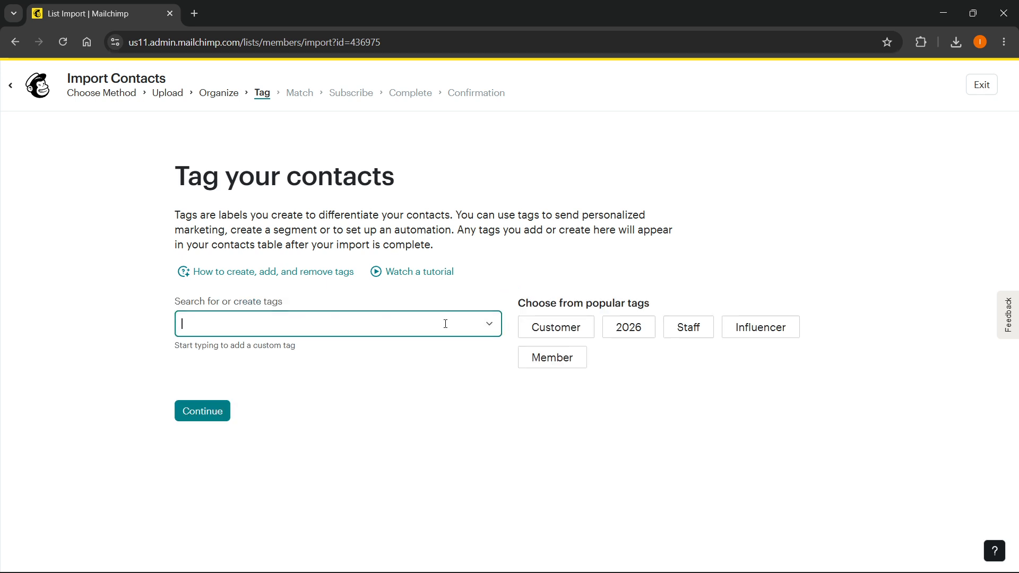
left_click(204, 417)
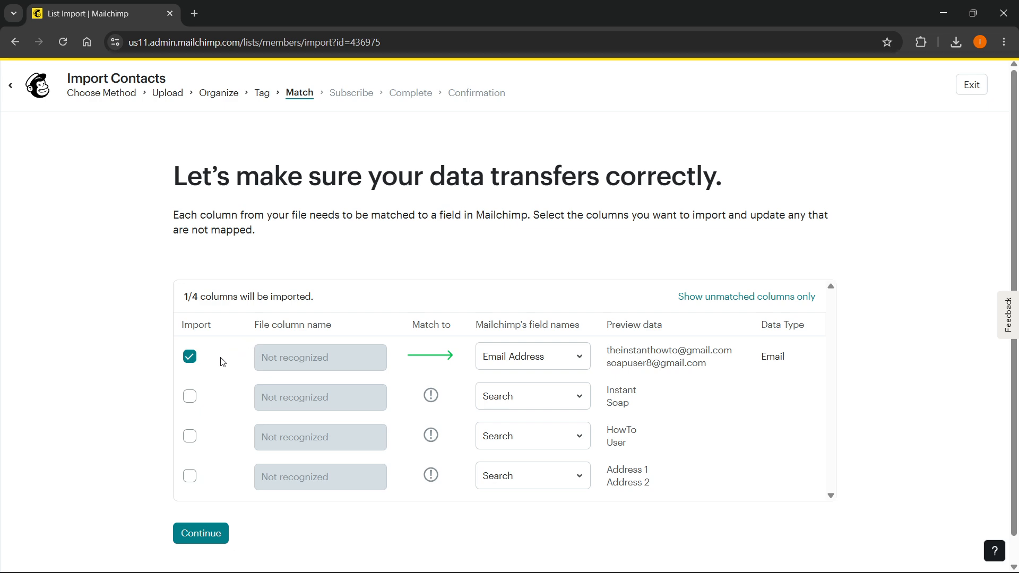
scroll(223, 374, "down", 1)
Map columns two to four to First Name, Last Name and Address, then continue
left_click(582, 368)
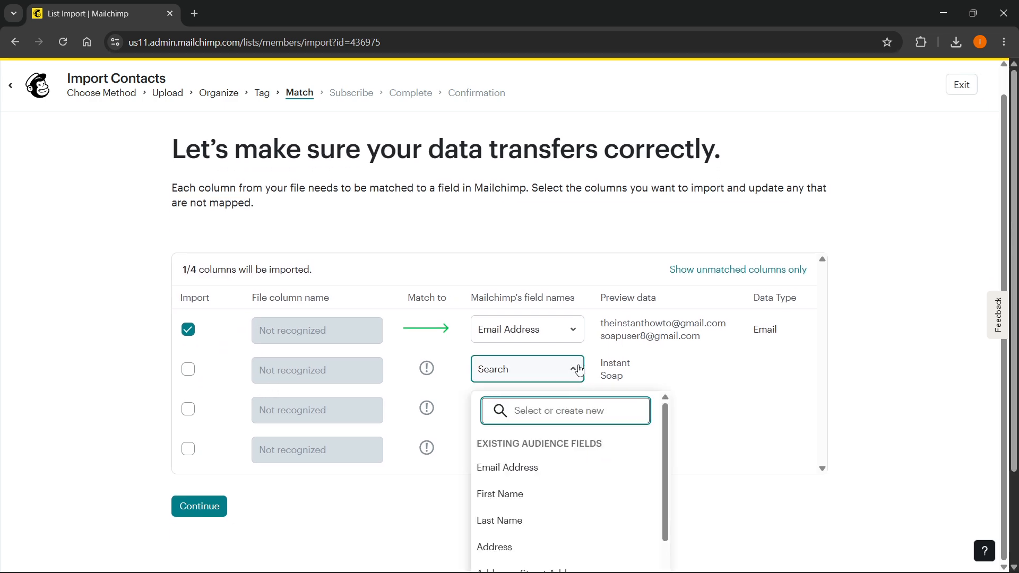
left_click(290, 265)
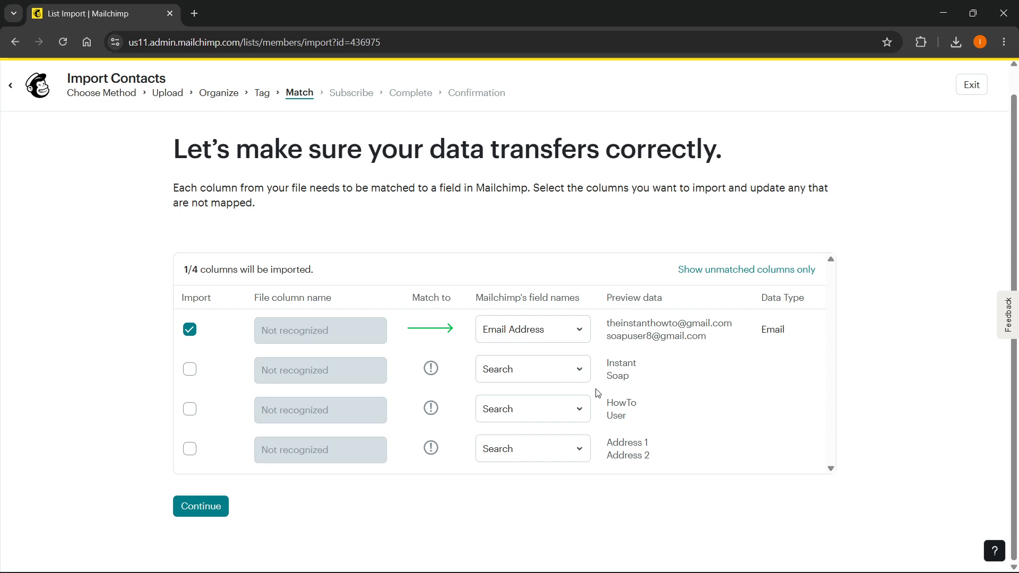
left_click(578, 374)
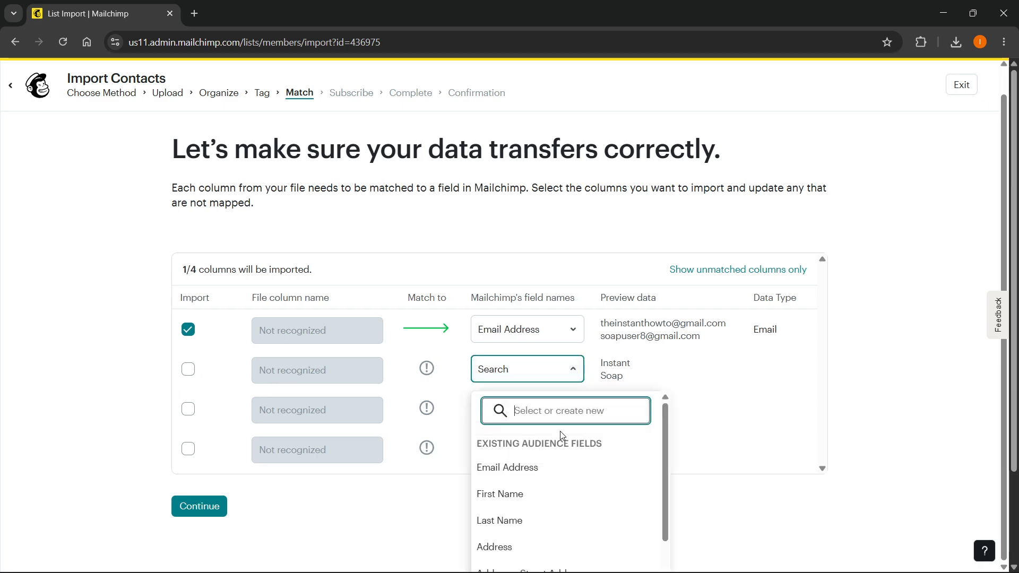
left_click(528, 489)
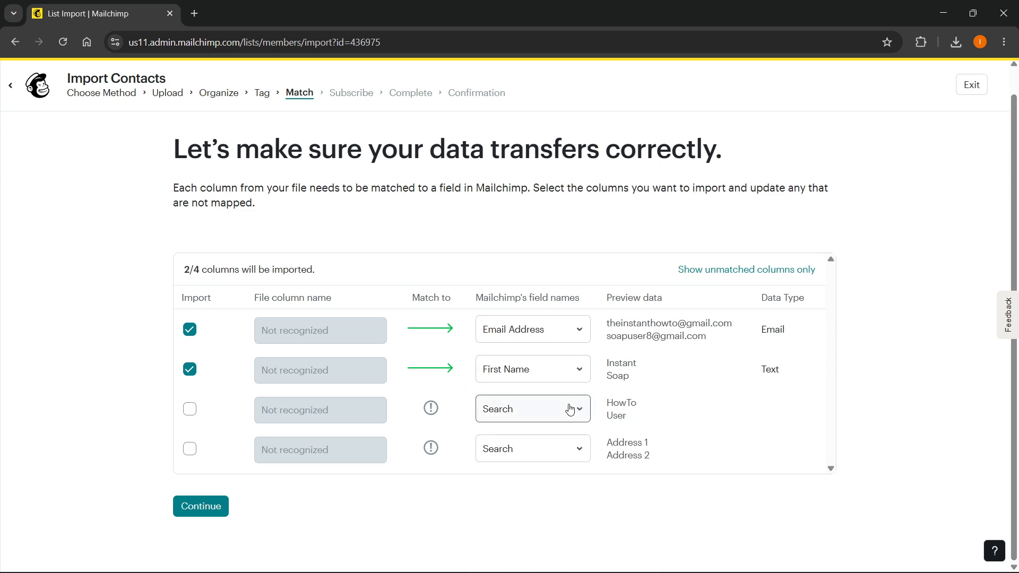
left_click(557, 412)
left_click(520, 221)
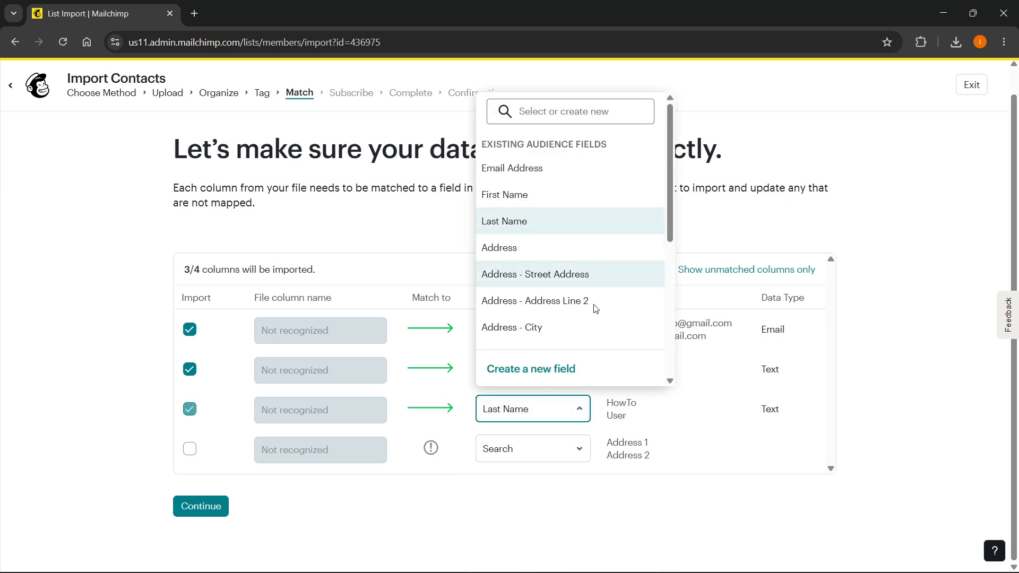
left_click(580, 451)
left_click(536, 287)
left_click(604, 518)
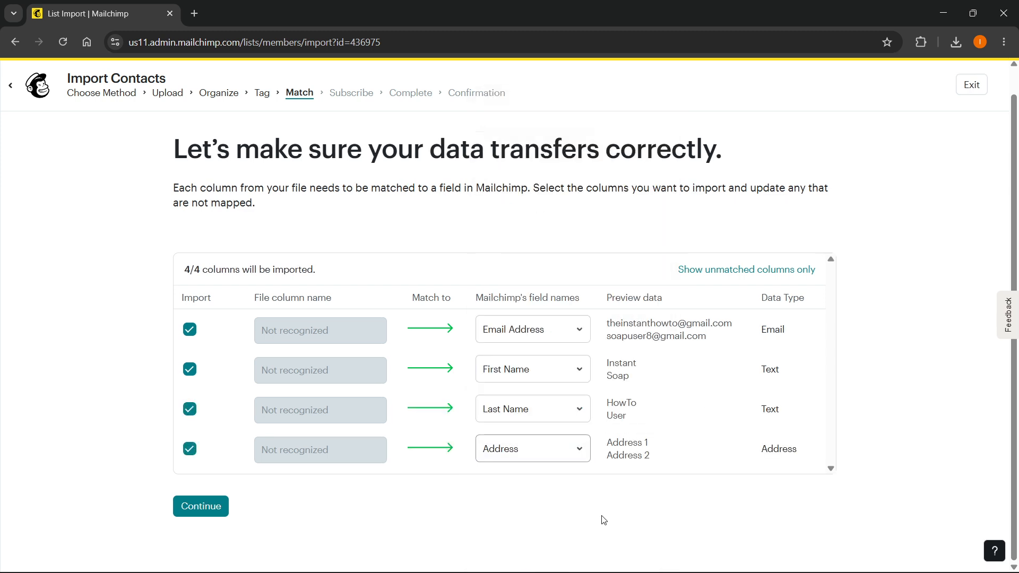
left_click(197, 511)
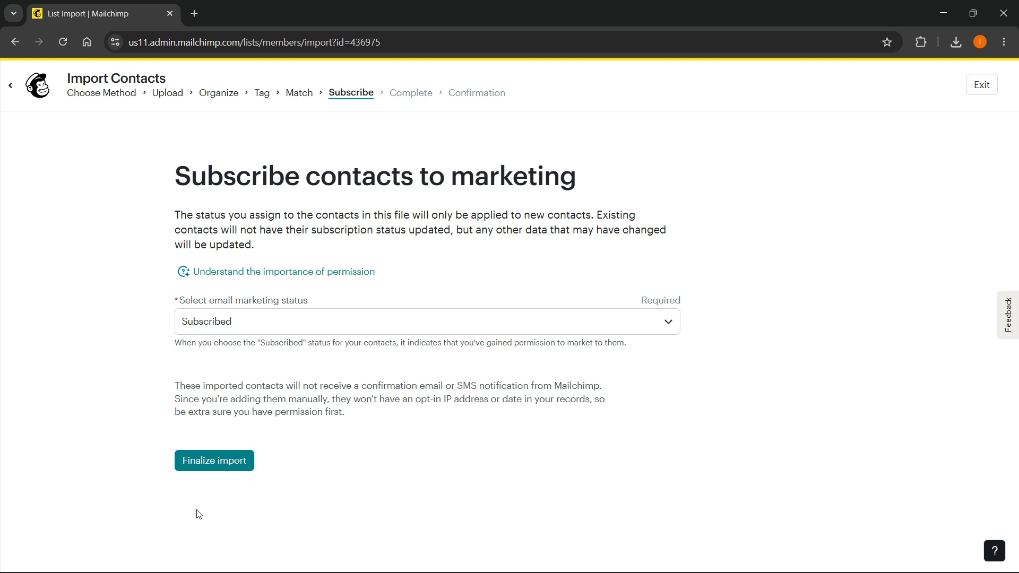
Leave the status as Subscribed, then finalize and complete the import of both contacts
left_click(238, 322)
left_click(222, 372)
left_click(214, 463)
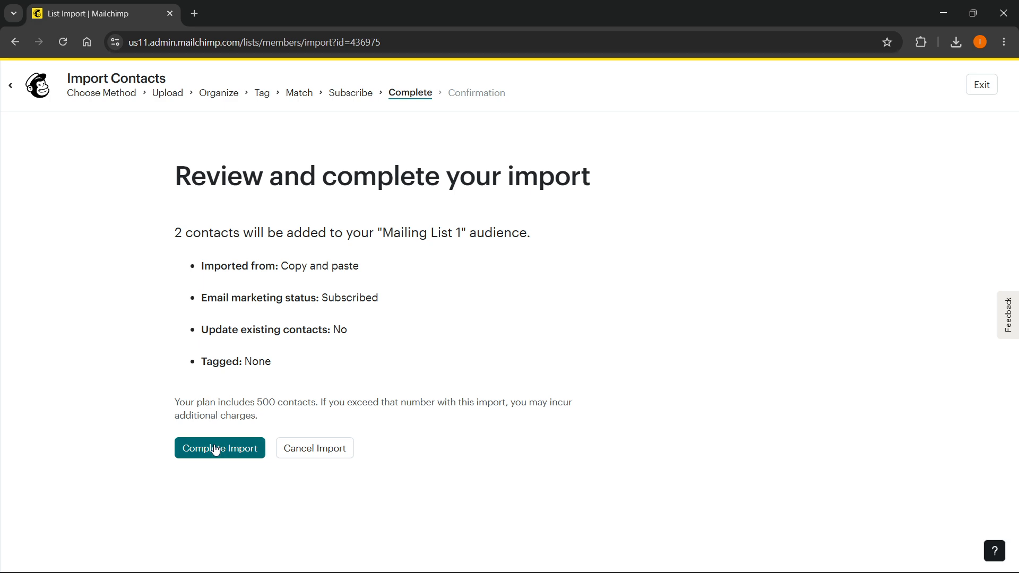
left_click(214, 446)
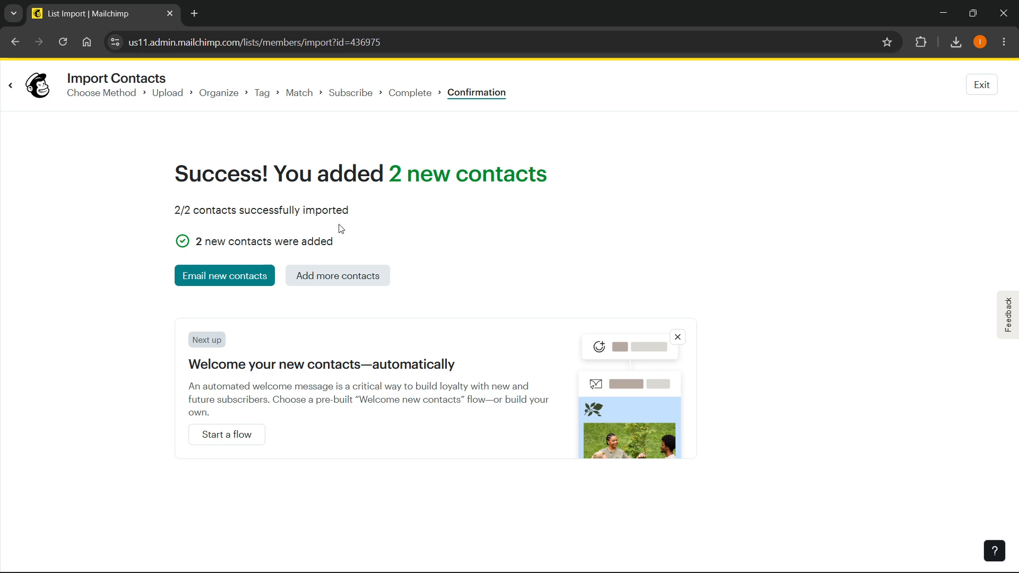
left_click(201, 275)
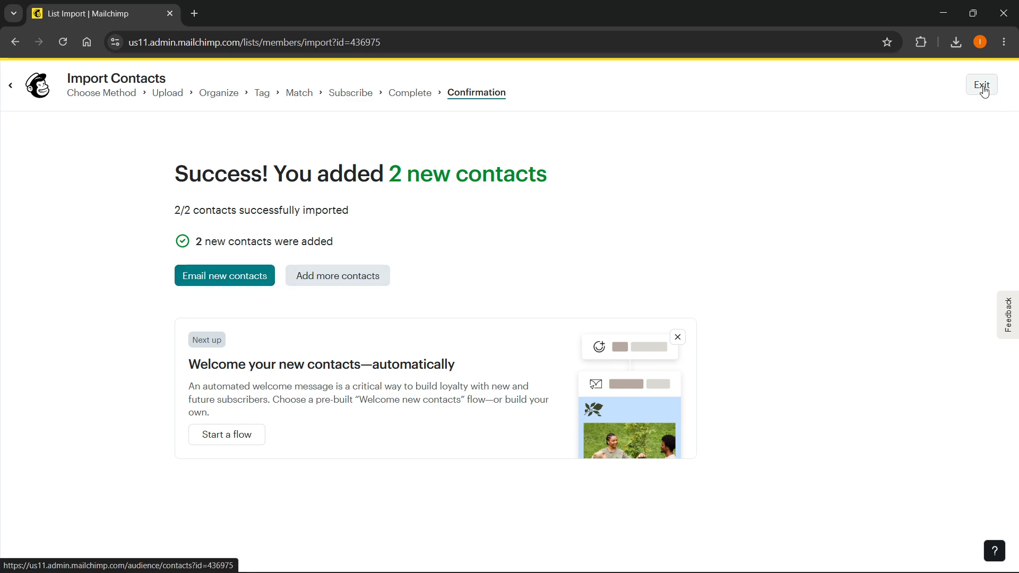
Exit the import and confirm Mailing List 1's contacts table lists the two new subscribed contacts
left_click(982, 86)
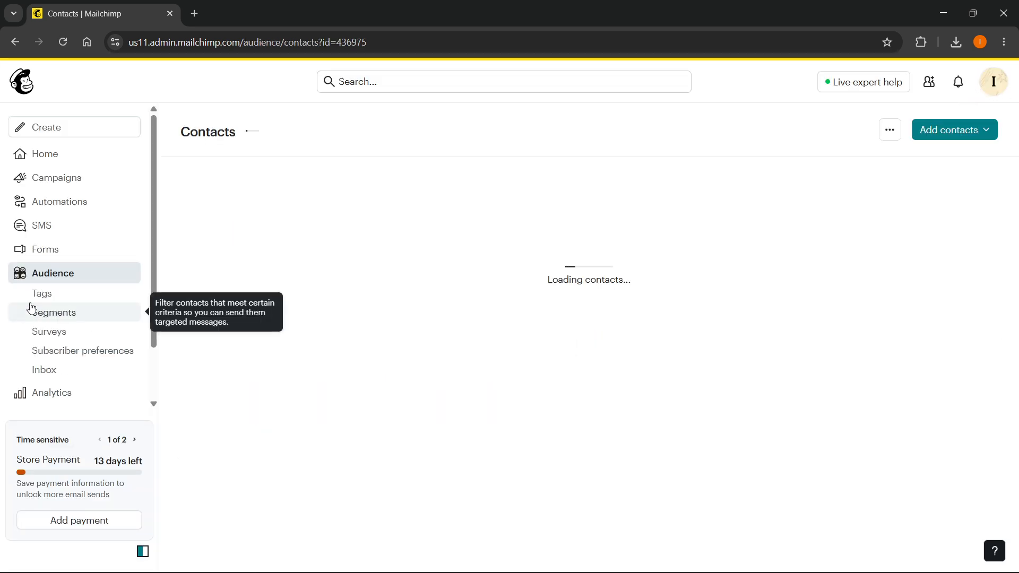
scroll(373, 335, "down", 6)
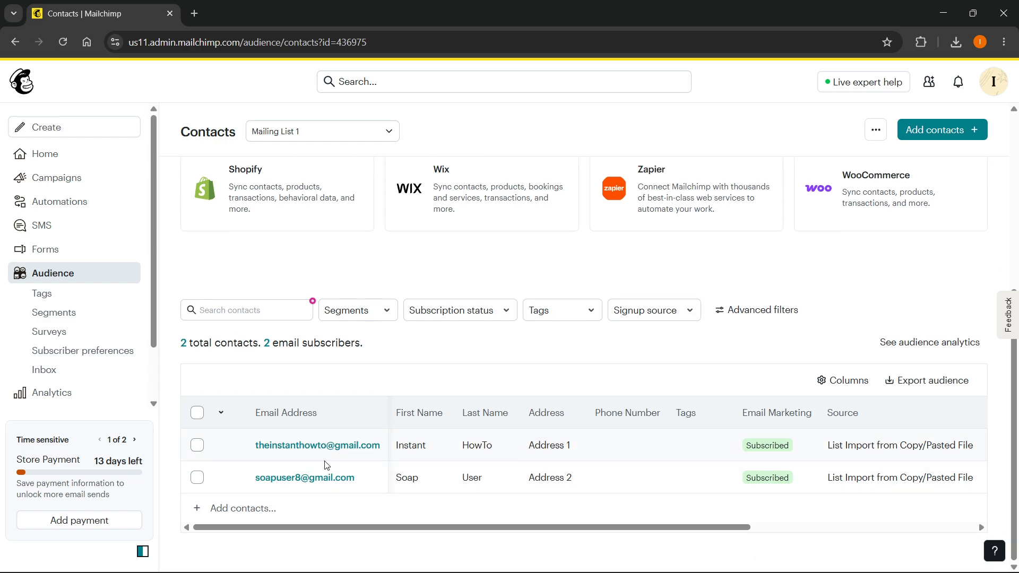
scroll(456, 467, "up", 6)
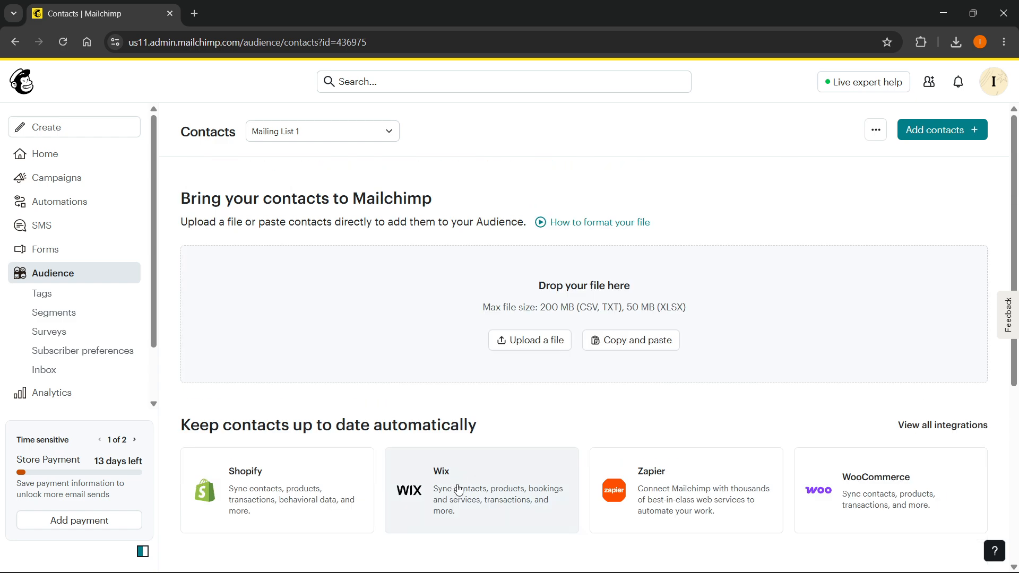
scroll(459, 478, "down", 5)
scroll(467, 463, "down", 1)
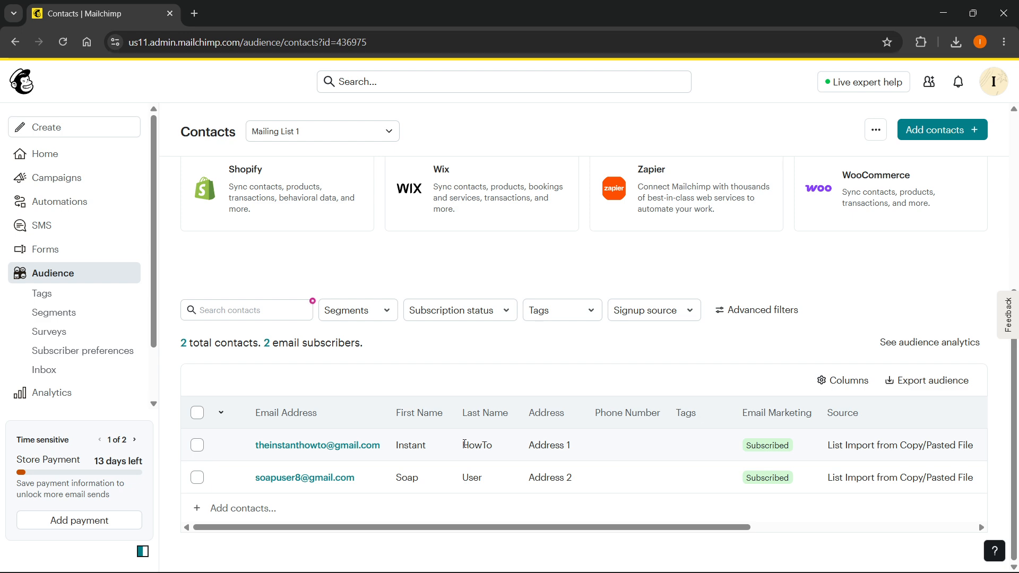
scroll(573, 377, "up", 6)
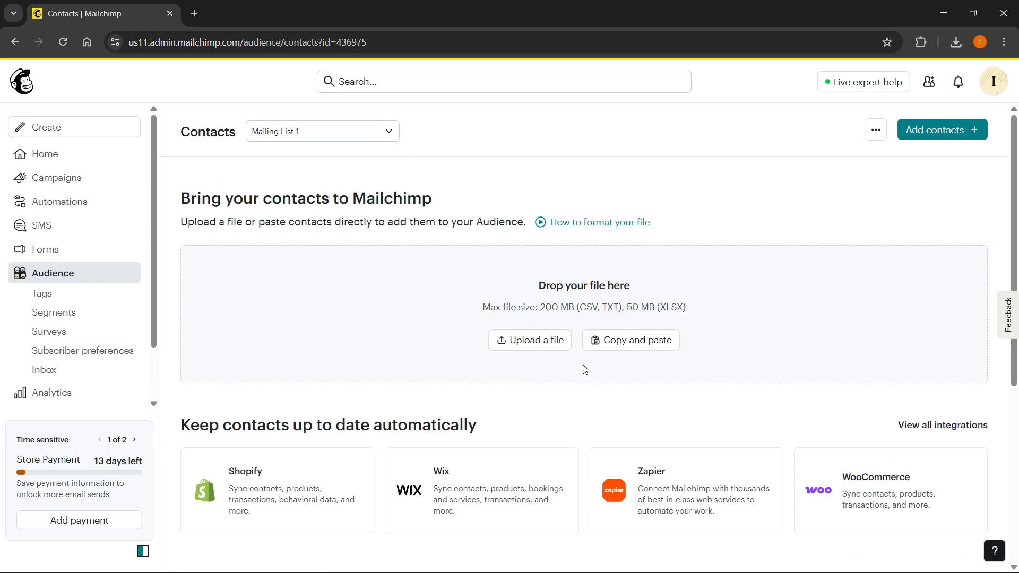